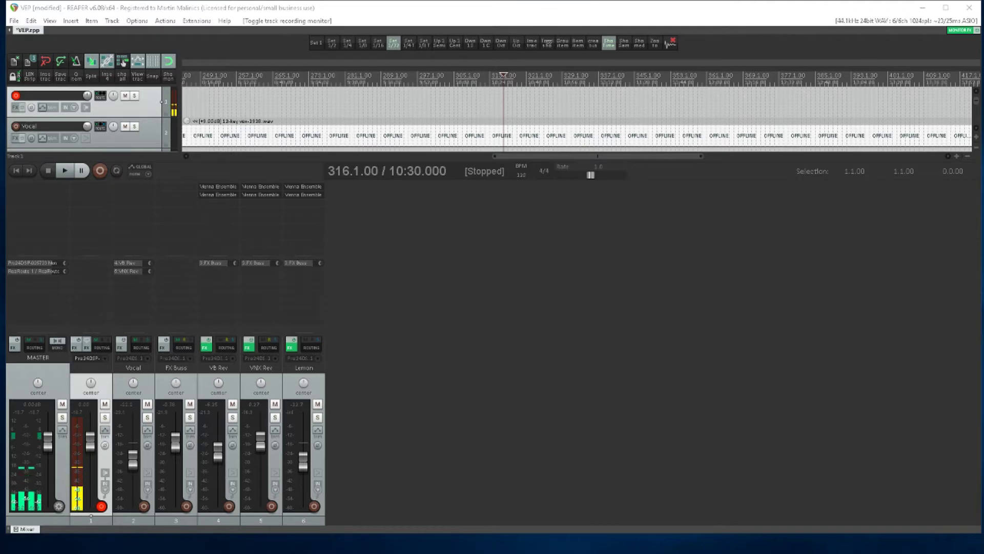
Switch to the TeamViewer remote session and inspect the N4 plugin loaded in the N4 VB Reverb and VNX Reverb instances.
{"action": "key", "text": "alt+Tab"}
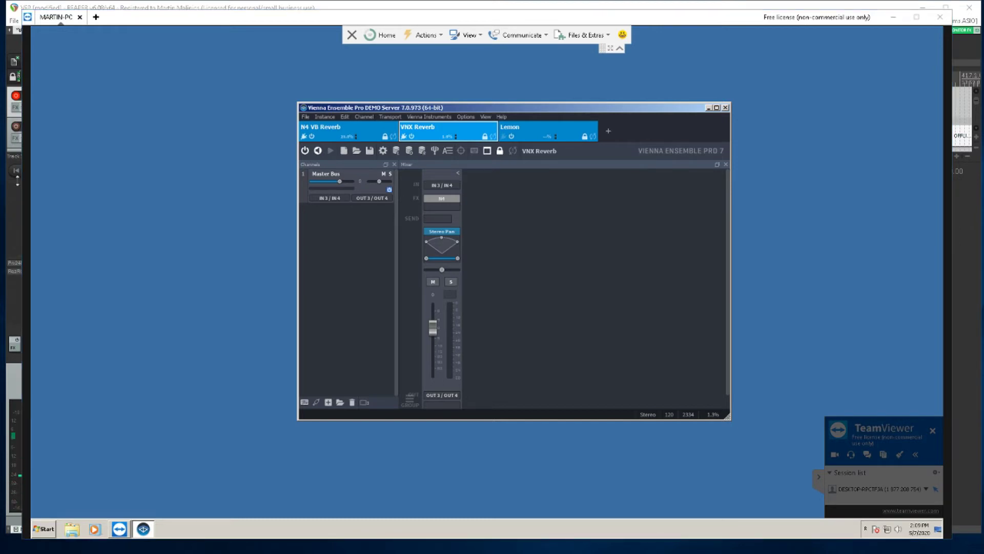
{"action": "left_click", "coordinate": [351, 133]}
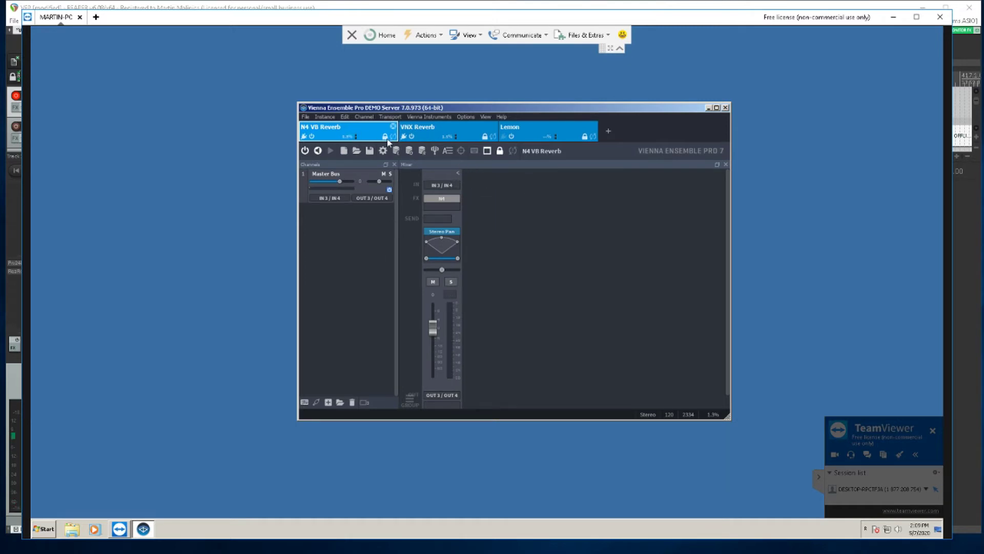
{"action": "double_click", "coordinate": [446, 199]}
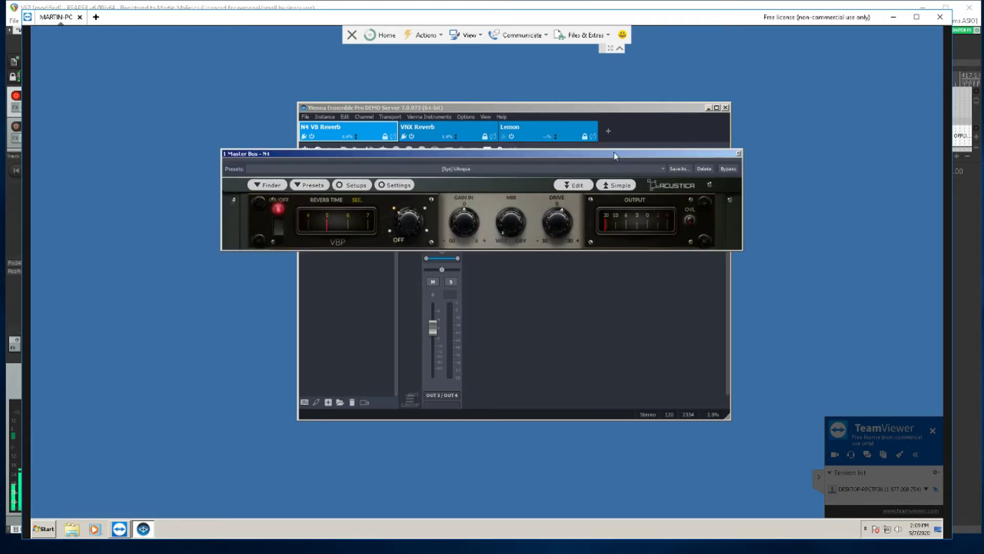
{"action": "left_click", "coordinate": [739, 155]}
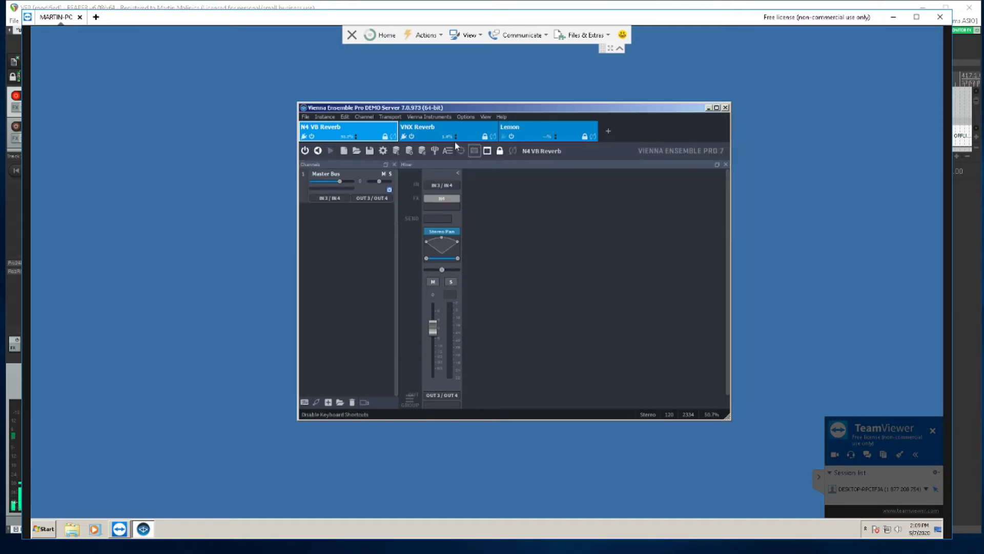
{"action": "left_click", "coordinate": [455, 127]}
{"action": "left_click", "coordinate": [442, 200]}
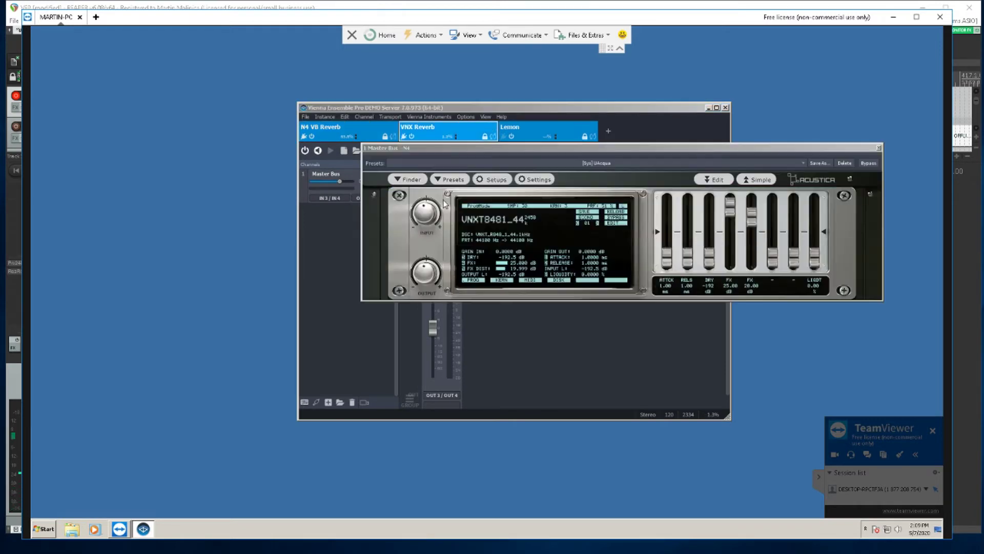
{"action": "left_click", "coordinate": [880, 149]}
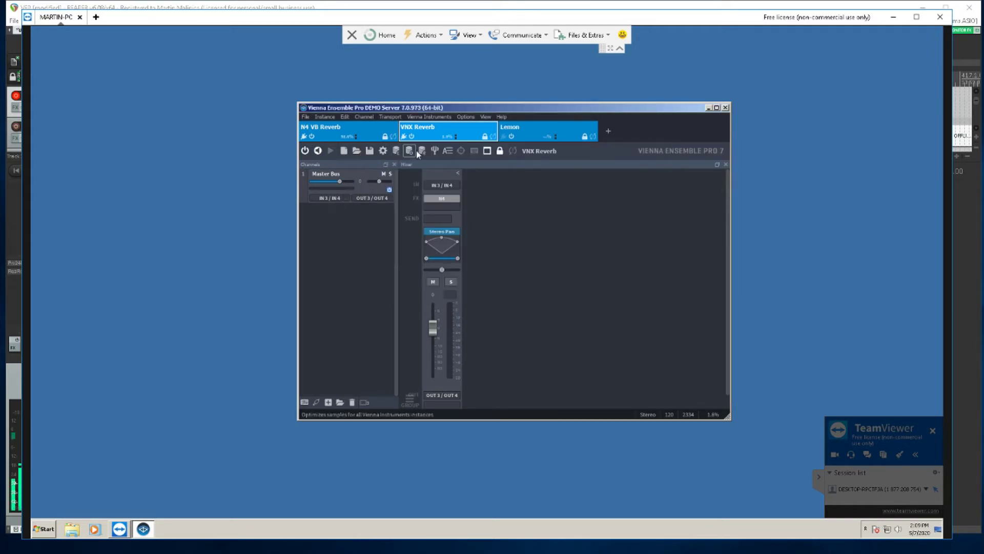
Delete the Lemon instance from the Vienna Ensemble Pro server.
{"action": "left_click", "coordinate": [564, 132]}
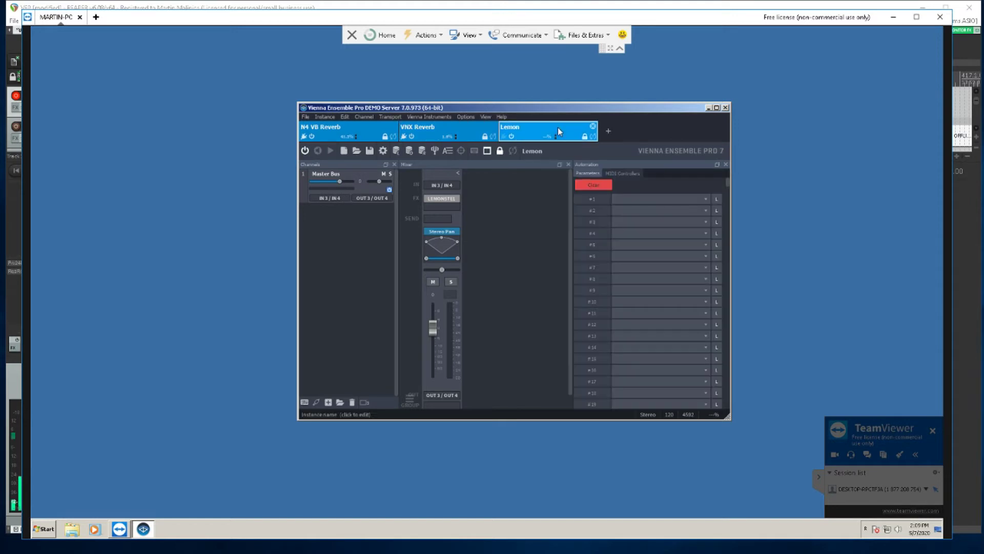
{"action": "left_click", "coordinate": [593, 128]}
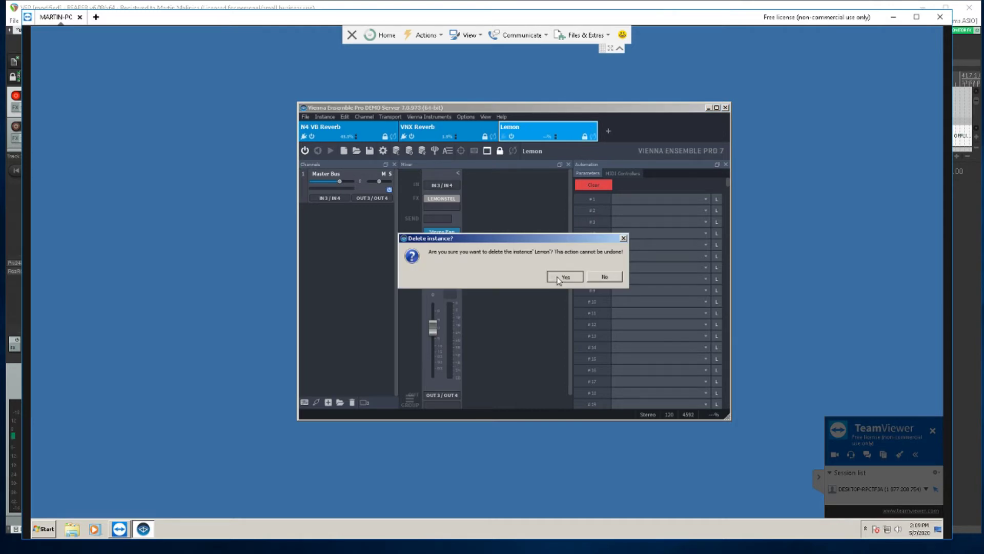
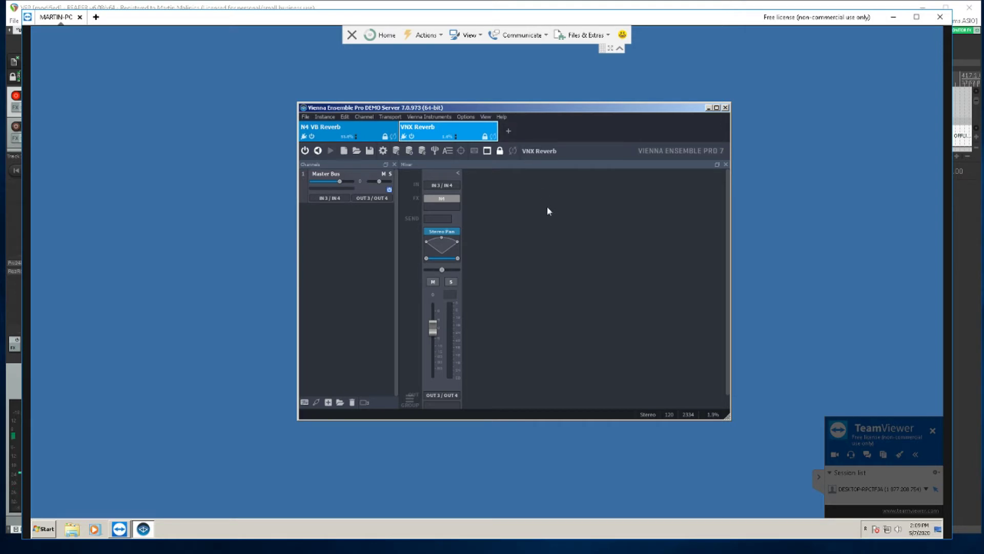
Review the server's general preferences and its list of favorite and available plugins, leaving the settings as they are.
{"action": "left_click", "coordinate": [468, 120]}
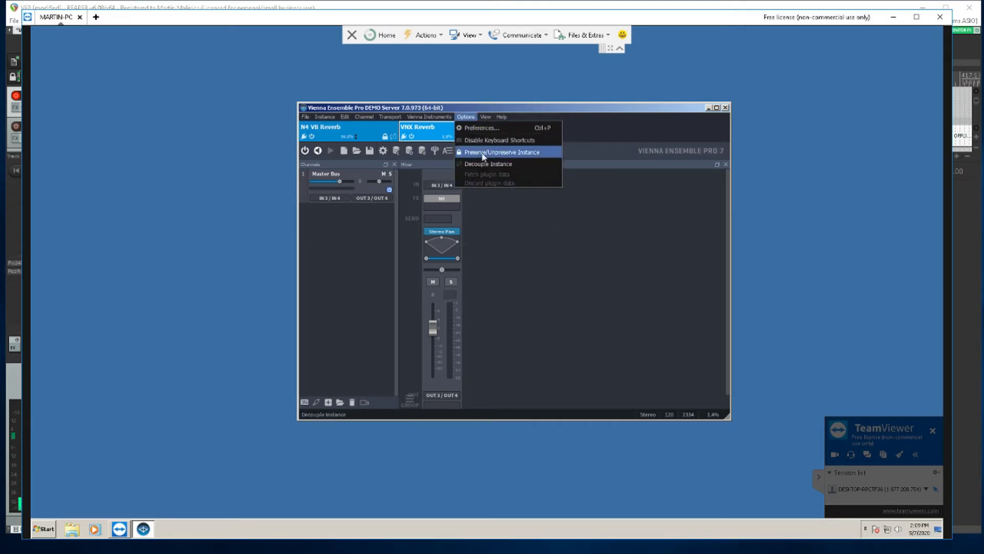
{"action": "left_click", "coordinate": [482, 129]}
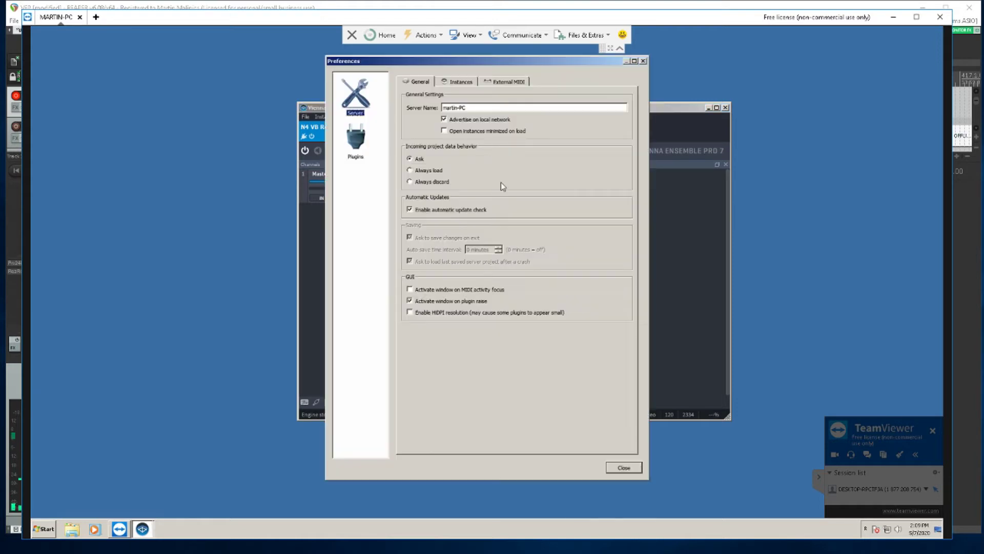
{"action": "left_click", "coordinate": [354, 142]}
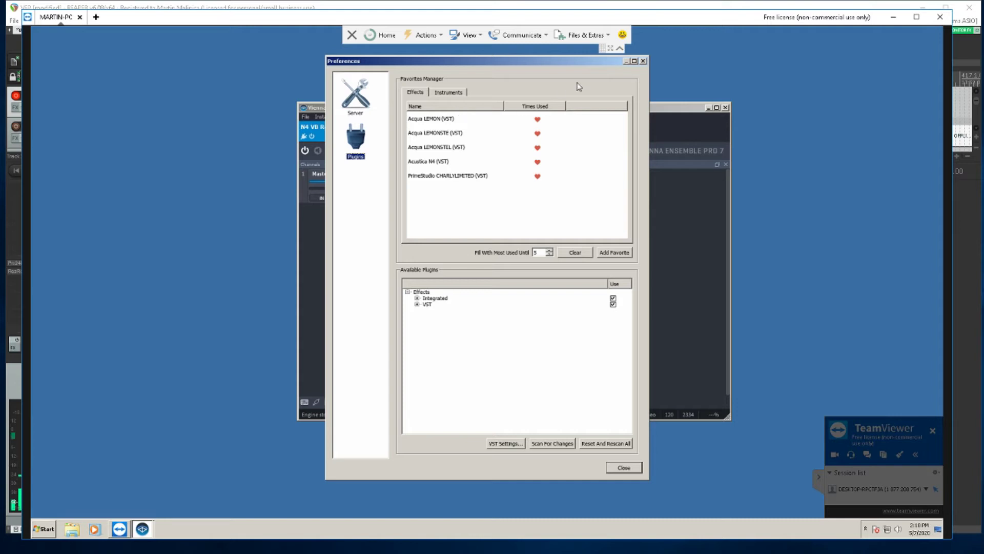
{"action": "left_click", "coordinate": [643, 62]}
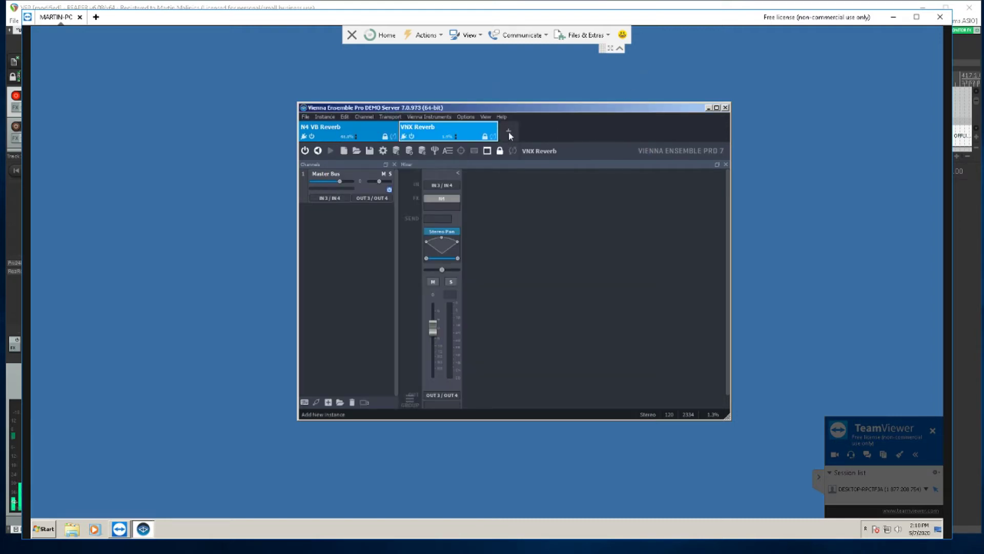
Add a new server instance and name it Lemon.
{"action": "left_click", "coordinate": [508, 131]}
{"action": "left_click", "coordinate": [514, 126]}
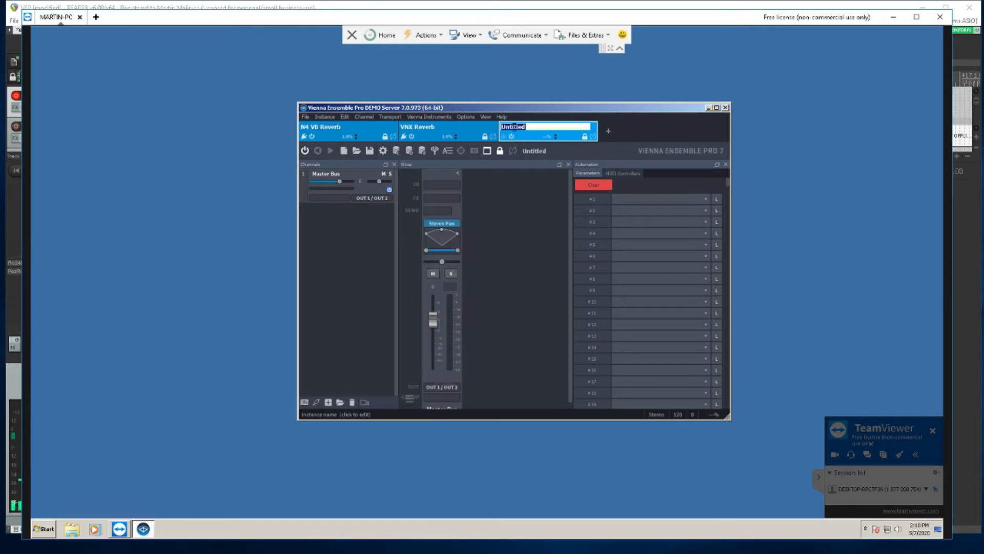
{"action": "type", "text": "Lemon"}
{"action": "key", "text": "Return"}
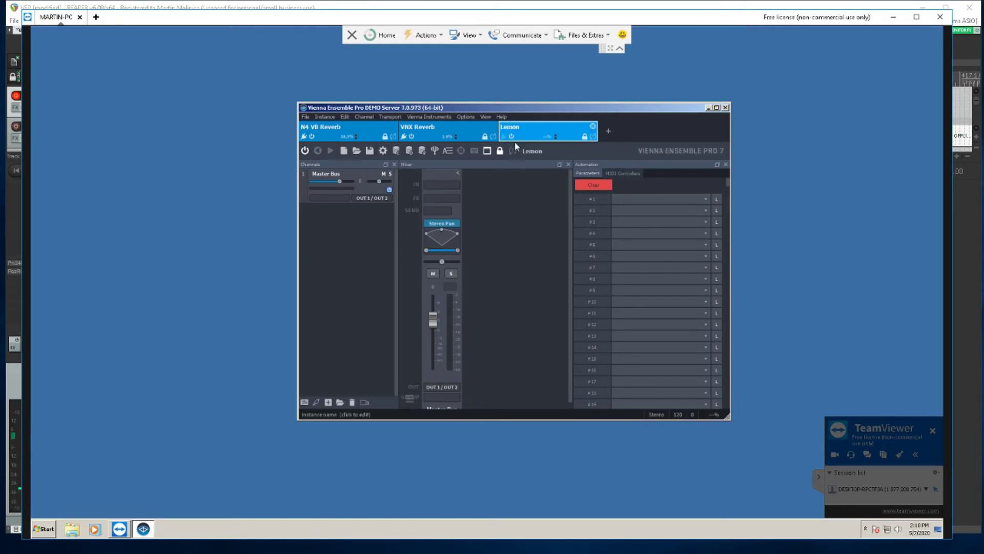
Route the Lemon instance's Master Bus with input IN 3 / IN 4 and output OUT 3 / OUT 4.
{"action": "left_click", "coordinate": [446, 183]}
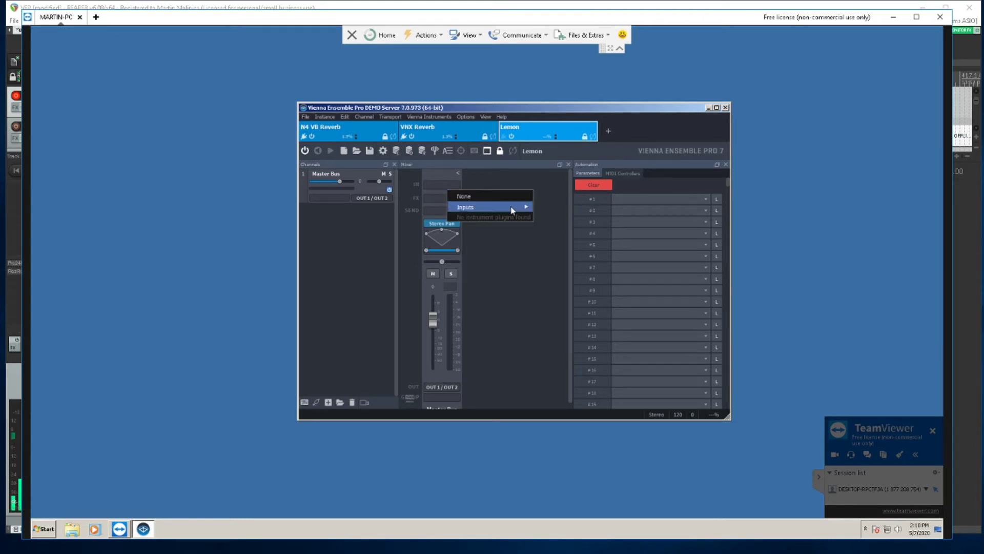
{"action": "mouse_move", "coordinate": [512, 209]}
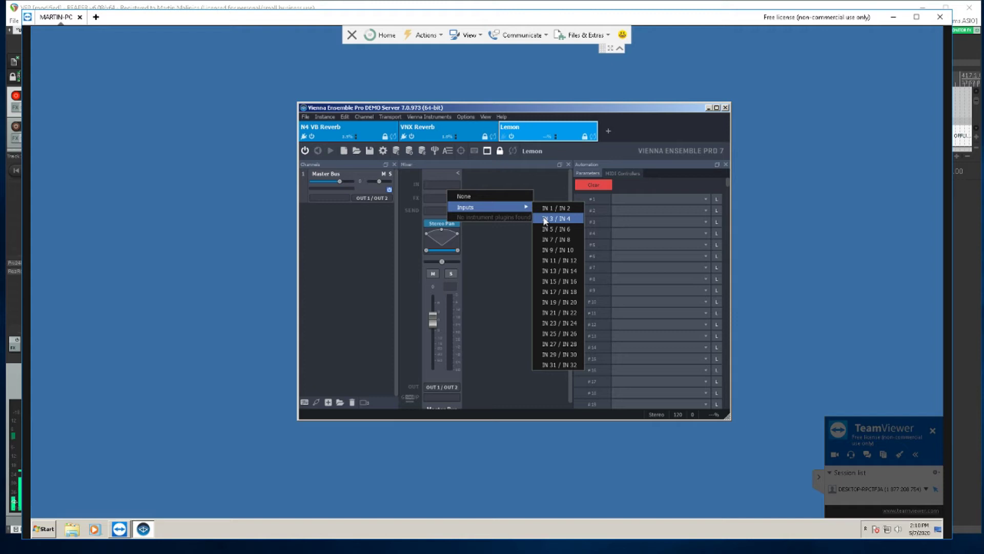
{"action": "left_click", "coordinate": [545, 219]}
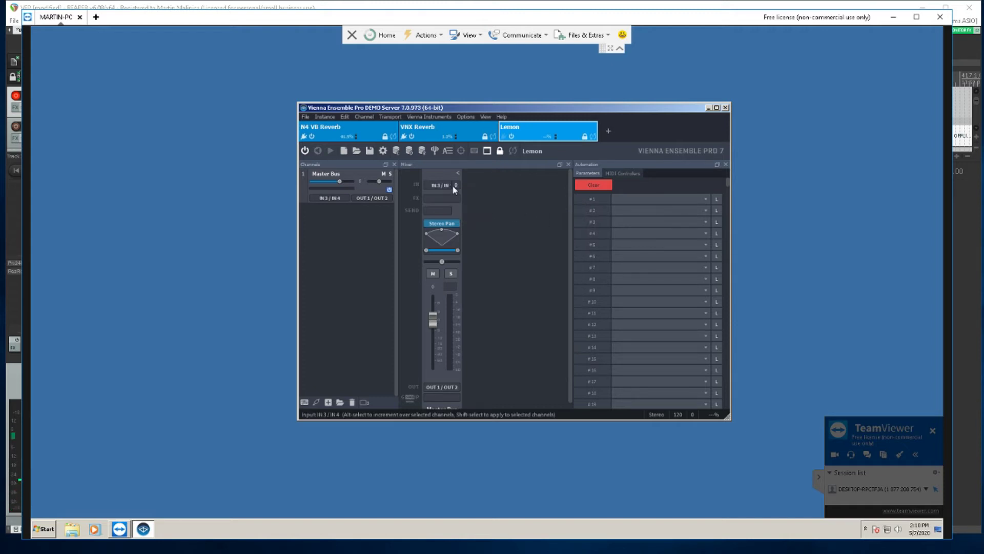
{"action": "left_click", "coordinate": [456, 388]}
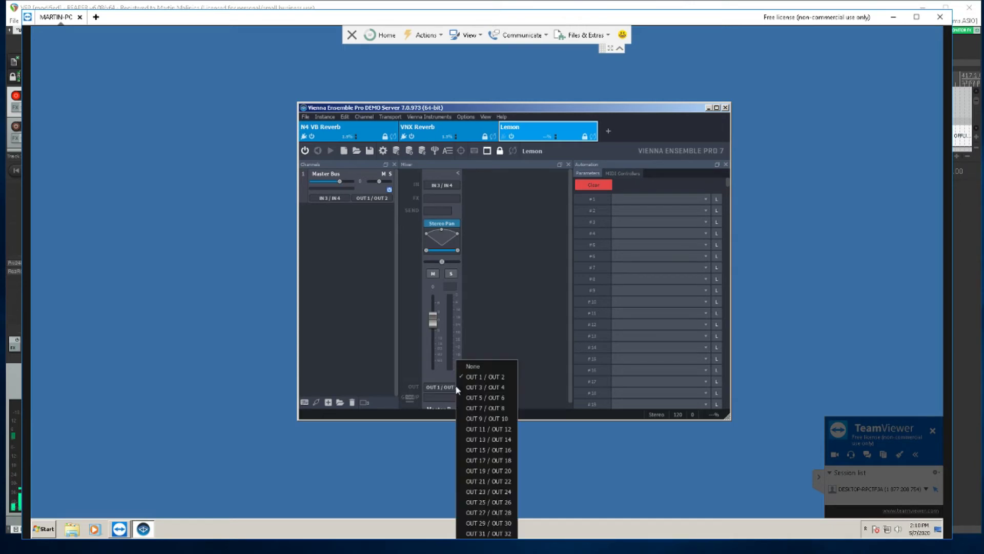
{"action": "left_click", "coordinate": [481, 392]}
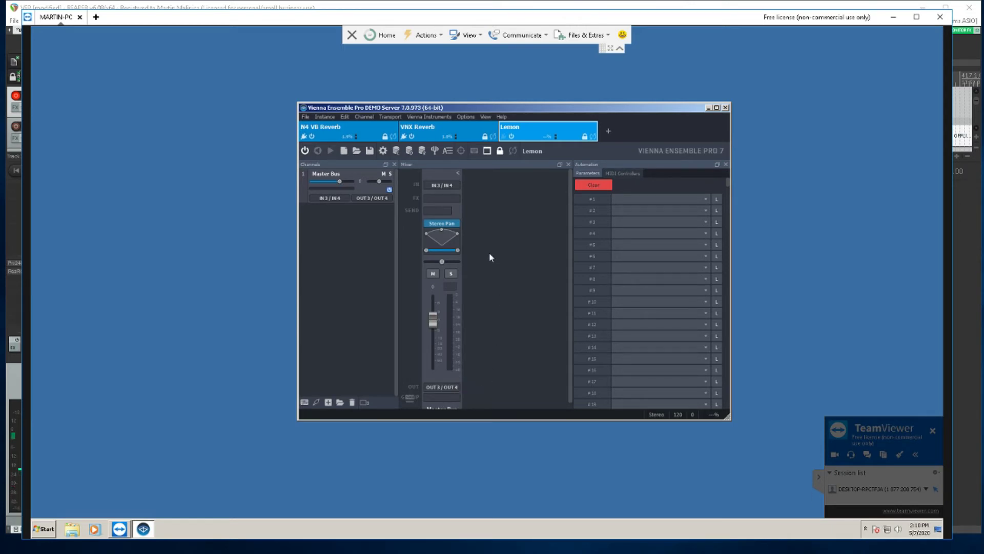
Insert the Acqua LEMONSTEL (VST) effect on the Lemon instance's Master Bus and move its window over the mixer.
{"action": "left_click", "coordinate": [442, 198]}
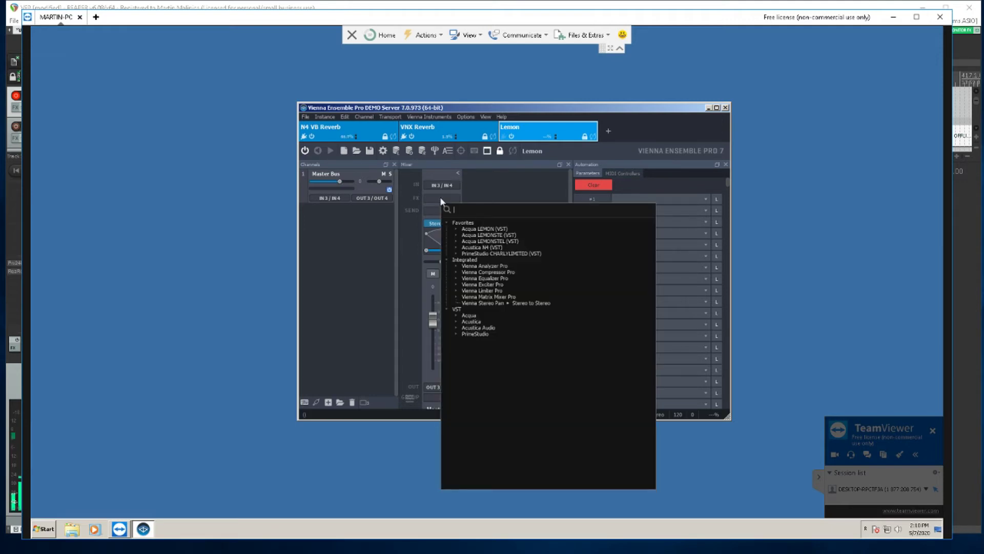
{"action": "left_click", "coordinate": [465, 242]}
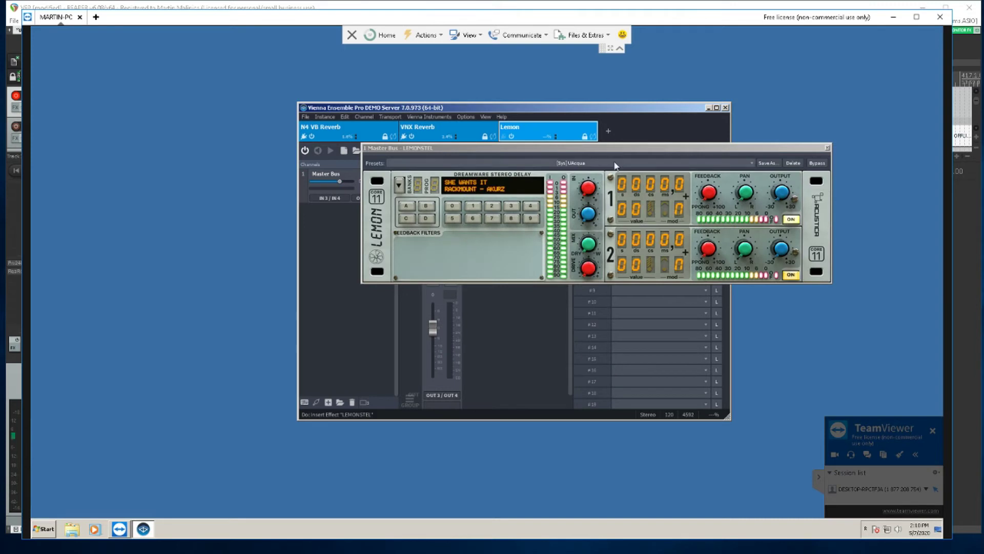
{"action": "left_click", "coordinate": [564, 155]}
{"action": "left_click_drag", "start_coordinate": [564, 155], "coordinate": [462, 158]}
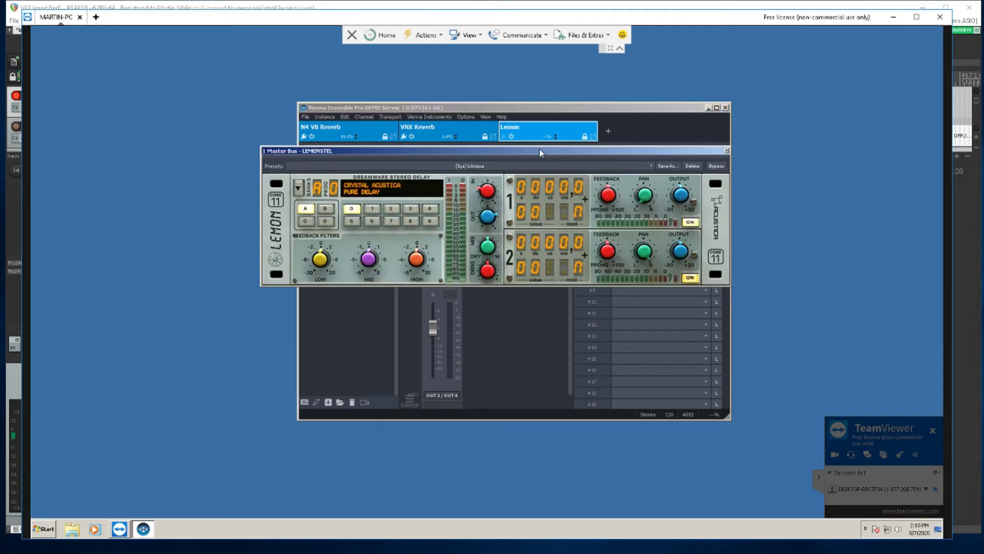
Load program 3 of bank A in LEMONSTEL, set delay values of 04 and 16 for lines 1 and 2, and close the plugin window.
{"action": "left_click", "coordinate": [410, 209]}
{"action": "scroll", "coordinate": [549, 214], "scroll_direction": "up", "scroll_amount": 2}
{"action": "scroll", "coordinate": [551, 271], "scroll_direction": "up", "scroll_amount": 4}
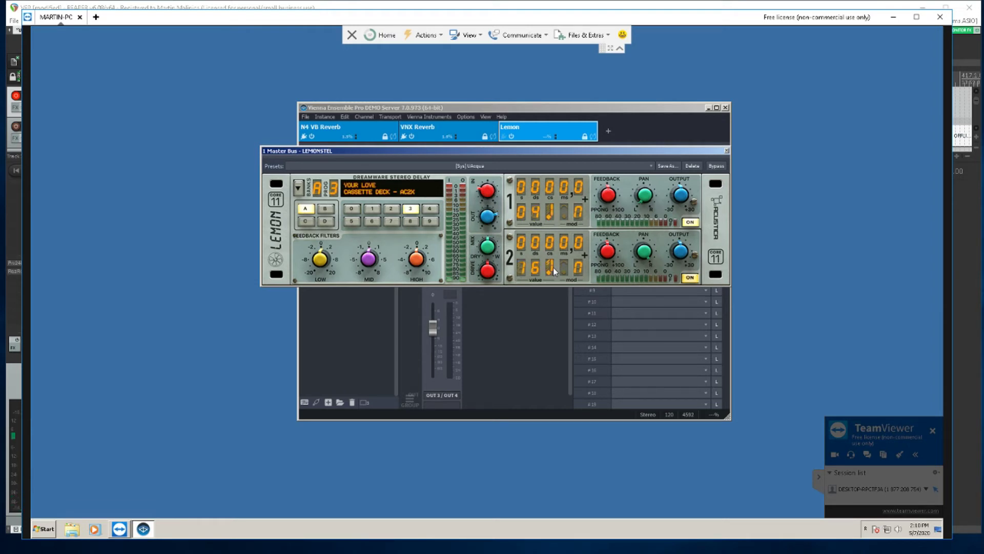
{"action": "left_click", "coordinate": [726, 152]}
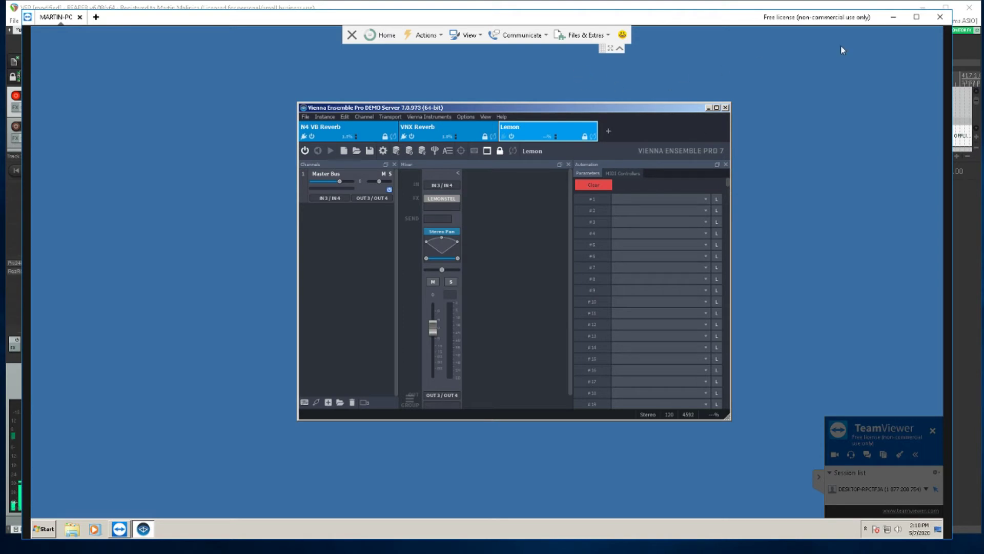
Switch to REAPER and connect the Lemon track's Vienna Ensemble Pro plugin to the server's Lemon instance.
{"action": "left_click", "coordinate": [895, 18]}
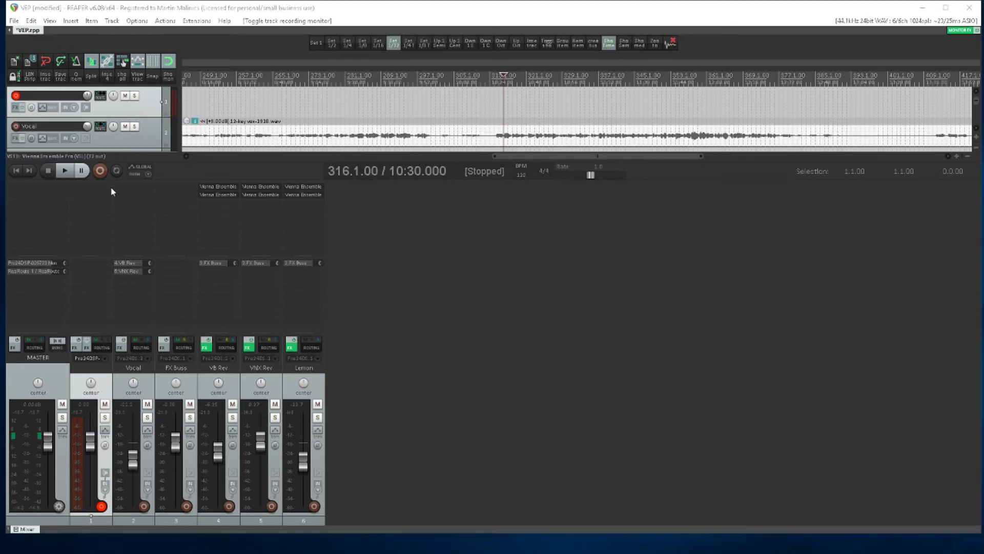
{"action": "left_click", "coordinate": [304, 186]}
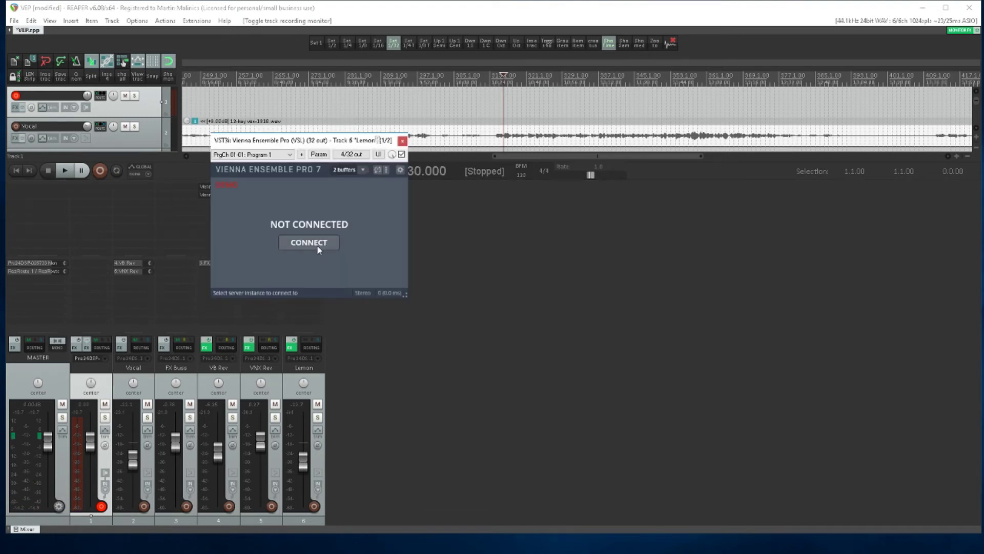
{"action": "left_click", "coordinate": [317, 245]}
{"action": "left_click", "coordinate": [235, 215]}
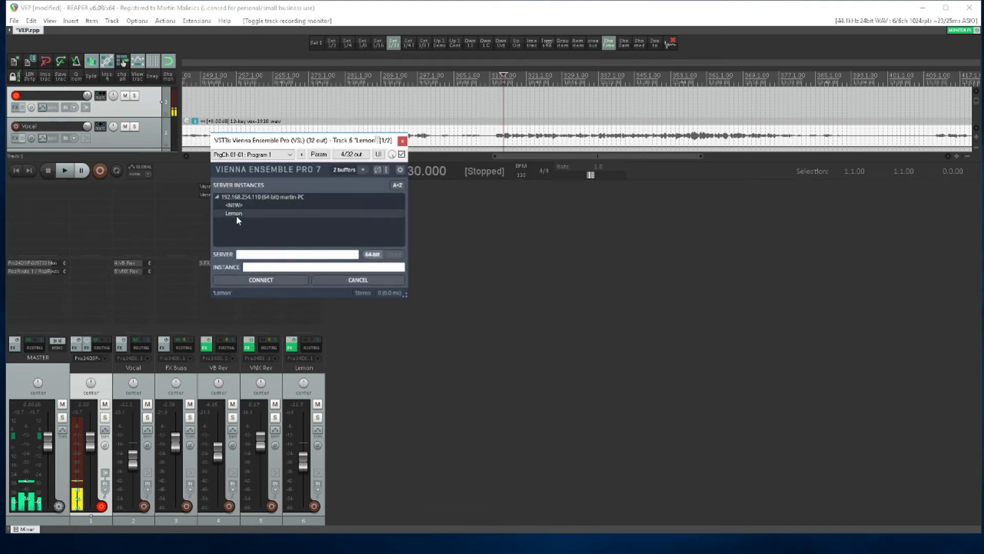
{"action": "left_click", "coordinate": [265, 281]}
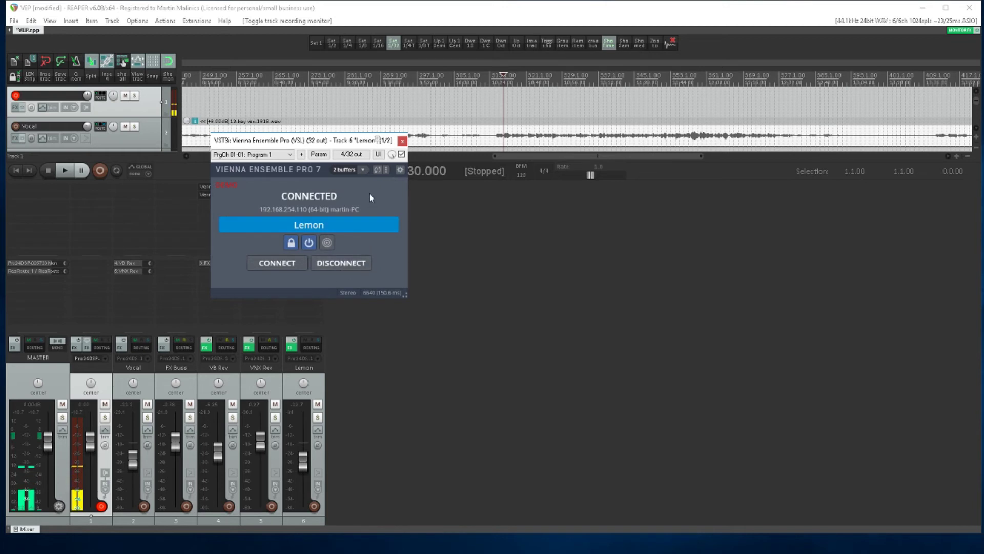
{"action": "left_click", "coordinate": [362, 169]}
{"action": "left_click", "coordinate": [351, 190]}
{"action": "left_click", "coordinate": [402, 140]}
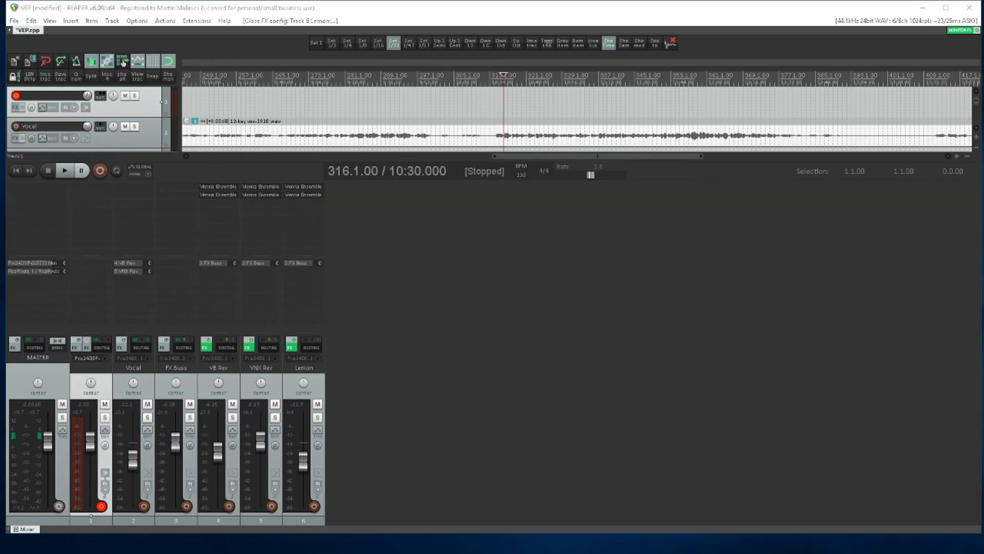
Assign the Lemon track's Vienna Ensemble Pro Audio Input plugin to the server's Lemon instance and close its window.
{"action": "left_click", "coordinate": [303, 186]}
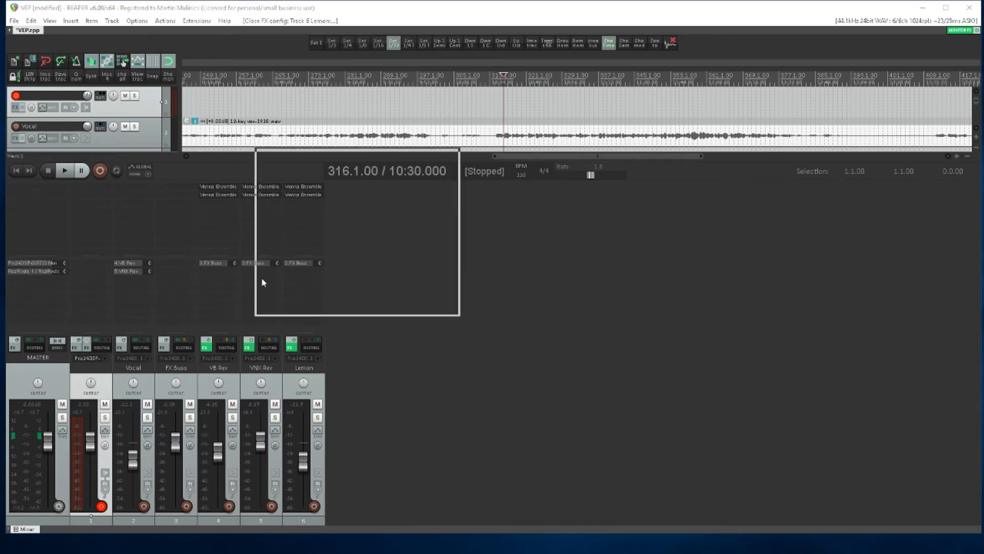
{"action": "left_click", "coordinate": [362, 264]}
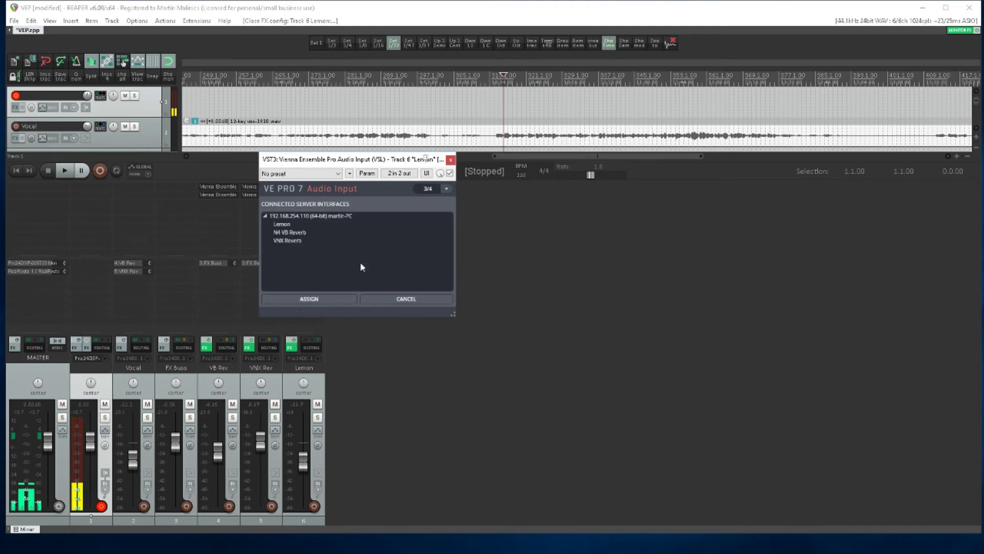
{"action": "left_click", "coordinate": [282, 225]}
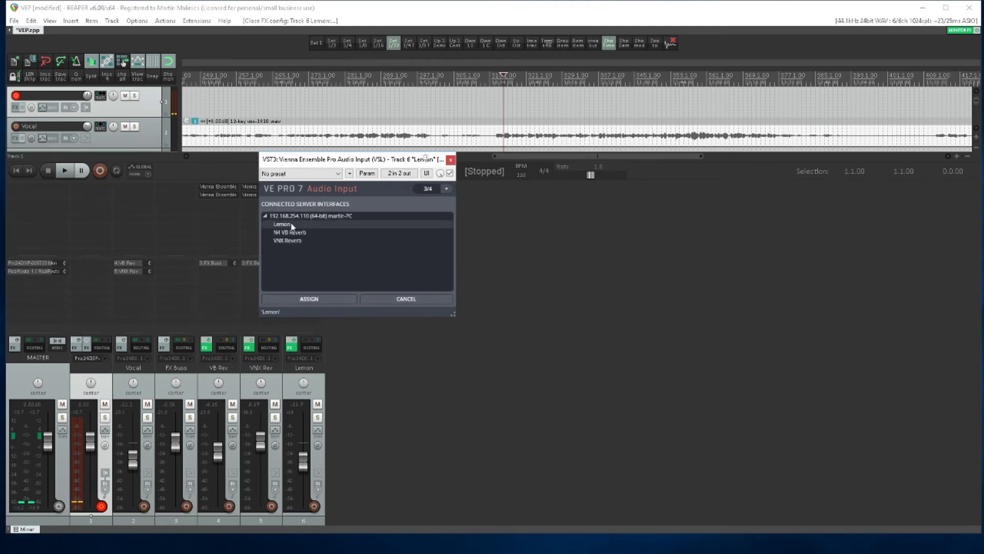
{"action": "left_click", "coordinate": [325, 299]}
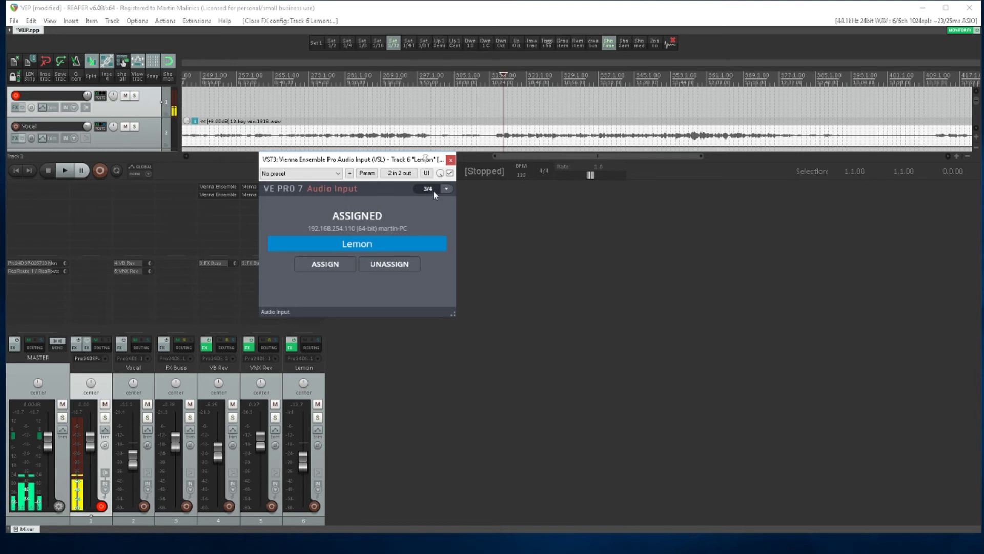
{"action": "left_click", "coordinate": [451, 161]}
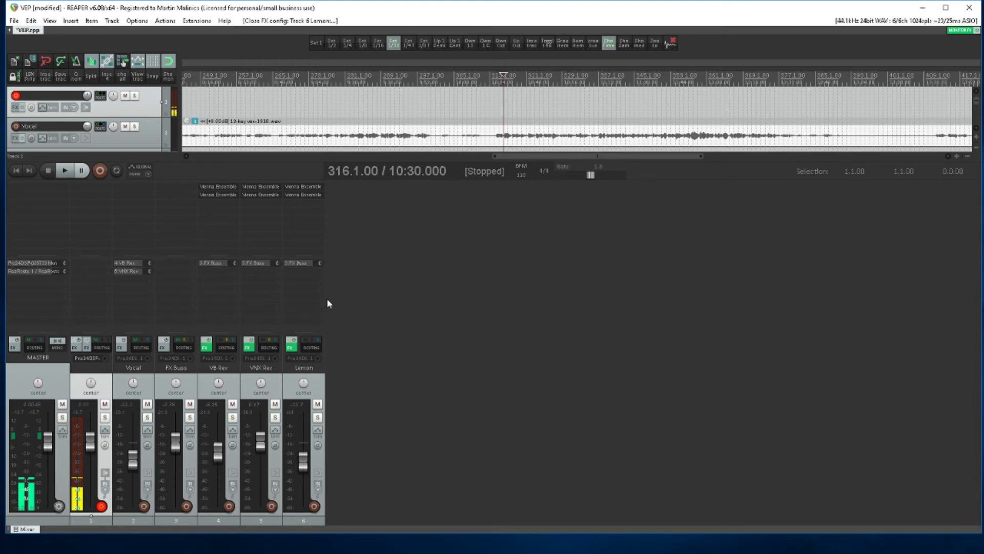
Examine the audio channel routing of the Lemon, VNX Rev and VB Rev tracks' sends to FX Buss, closing each send window.
{"action": "left_click", "coordinate": [299, 262]}
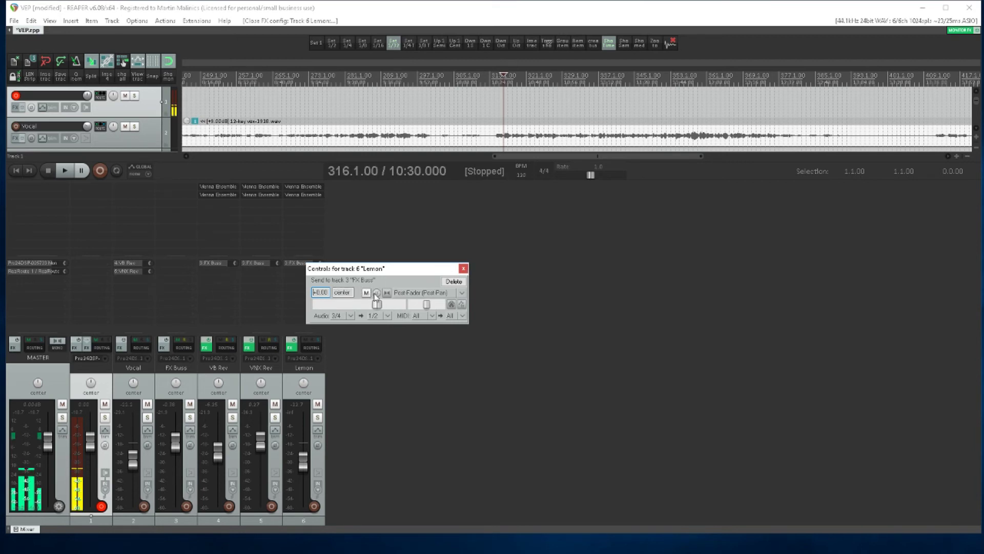
{"action": "left_click", "coordinate": [454, 281]}
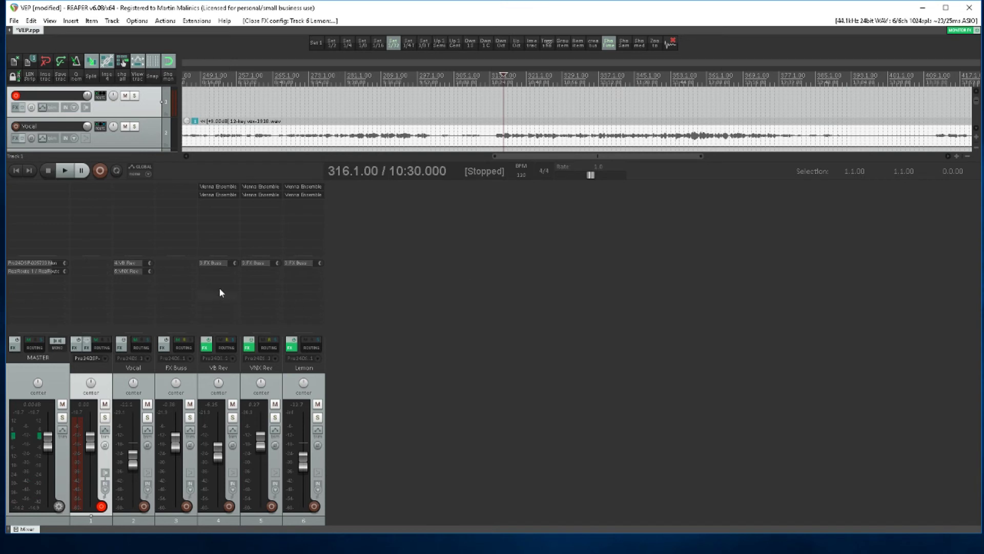
{"action": "left_click", "coordinate": [256, 262]}
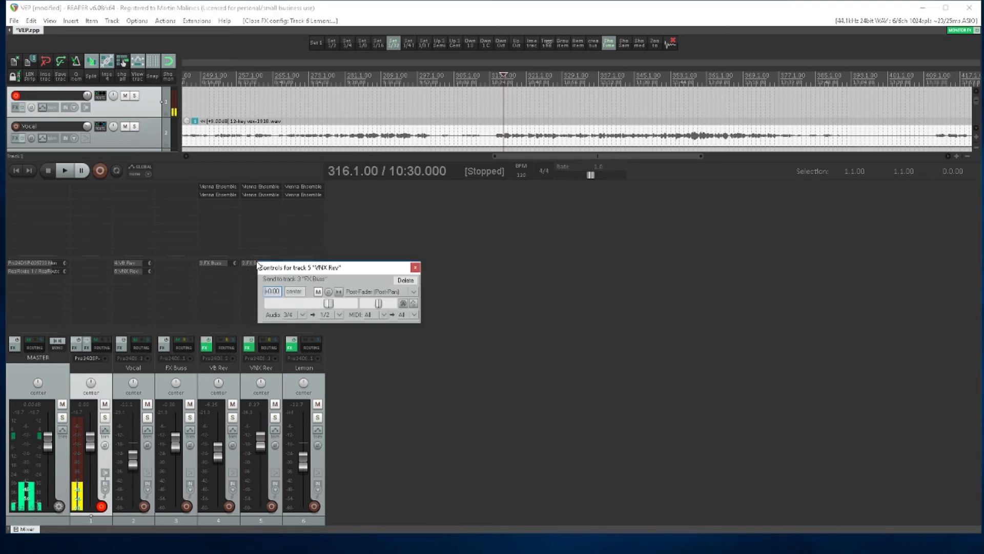
{"action": "left_click", "coordinate": [414, 267]}
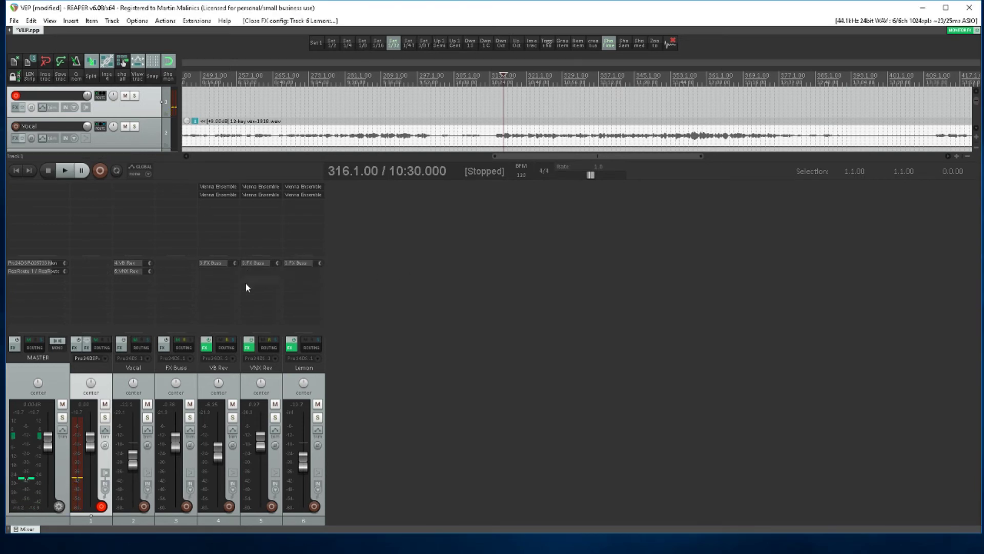
{"action": "left_click", "coordinate": [220, 265]}
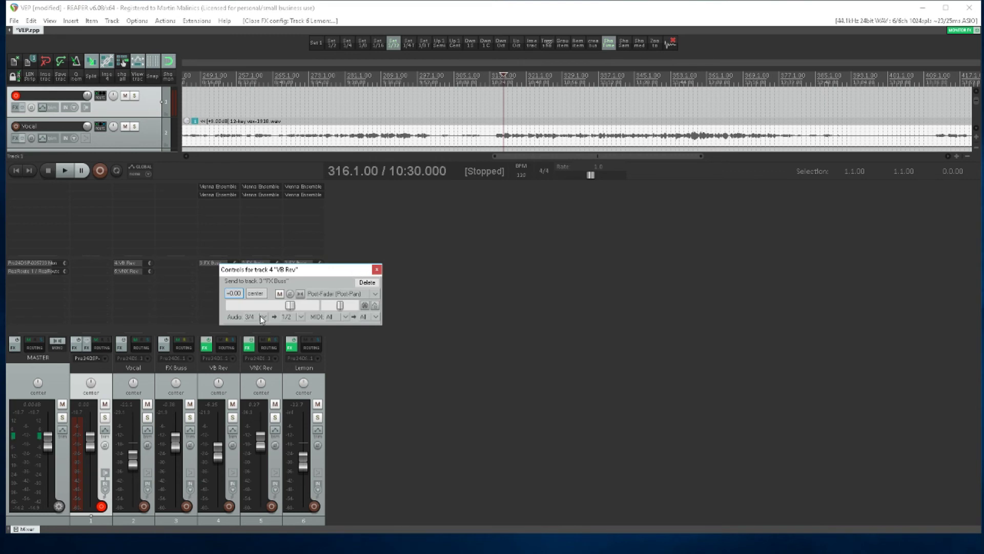
{"action": "left_click", "coordinate": [377, 269]}
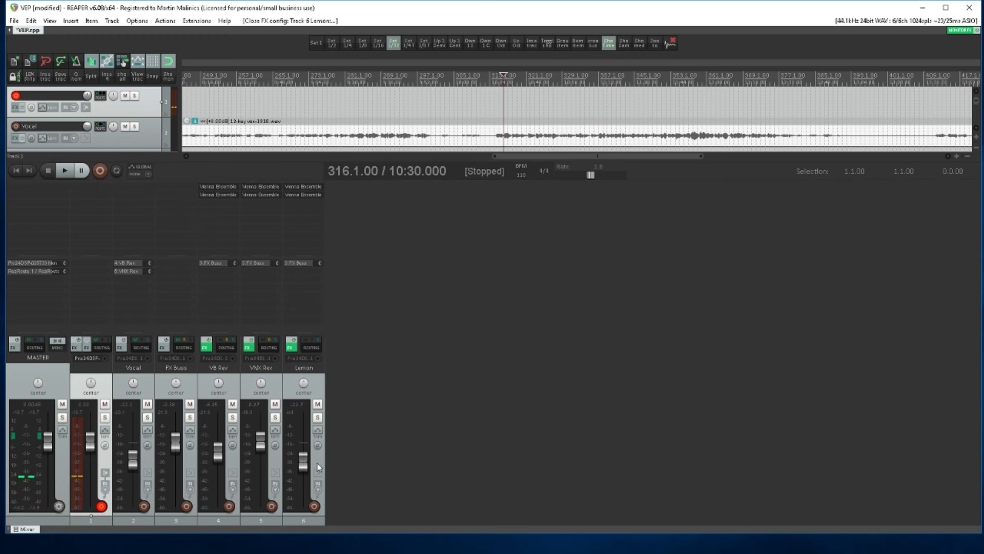
Lower the Lemon track's volume slightly and, during playback, add a post-fader send from the Vocal track to Lemon on audio channels 1/2.
{"action": "left_click_drag", "start_coordinate": [306, 467], "coordinate": [305, 476]}
{"action": "key", "text": "space"}
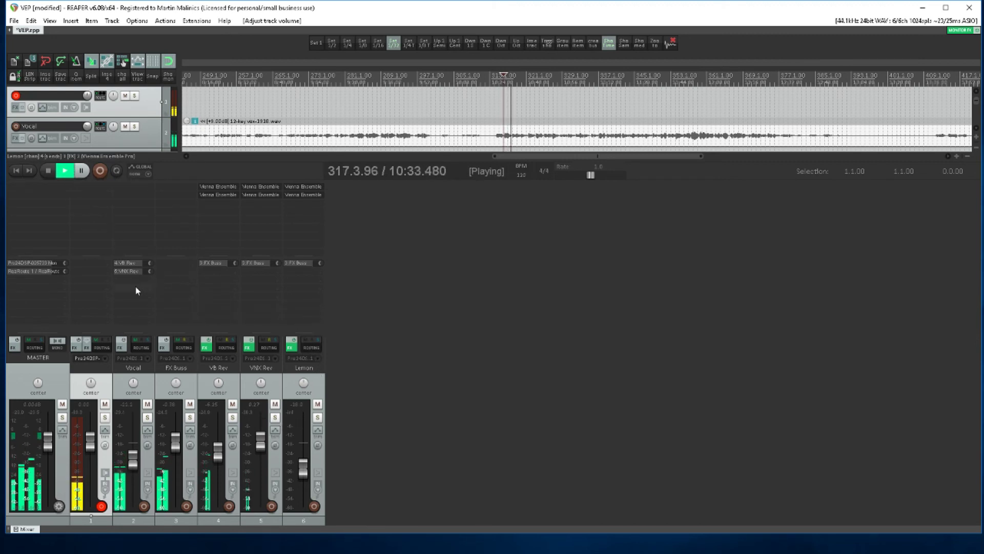
{"action": "left_click_drag", "start_coordinate": [132, 283], "coordinate": [300, 274]}
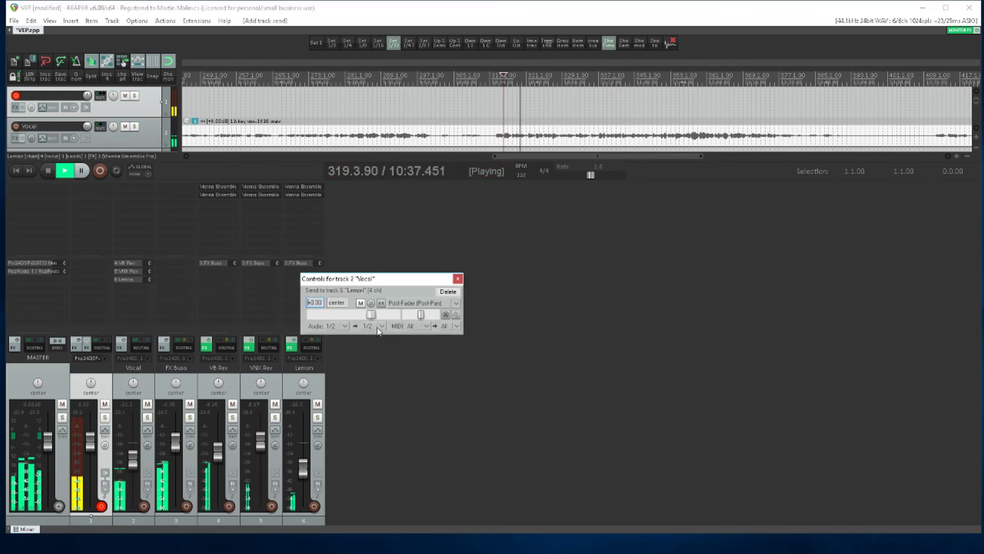
{"action": "left_click", "coordinate": [458, 279]}
Raise the Lemon track's volume and lower the VNX Rev track's volume during playback, finishing with playback stopped.
{"action": "left_click_drag", "start_coordinate": [303, 466], "coordinate": [259, 462]}
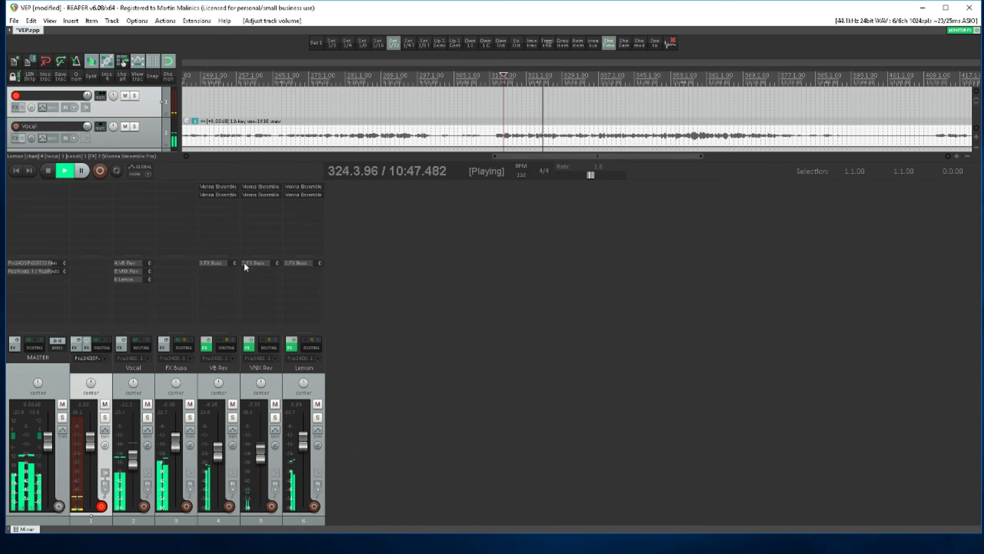
{"action": "left_click", "coordinate": [44, 170]}
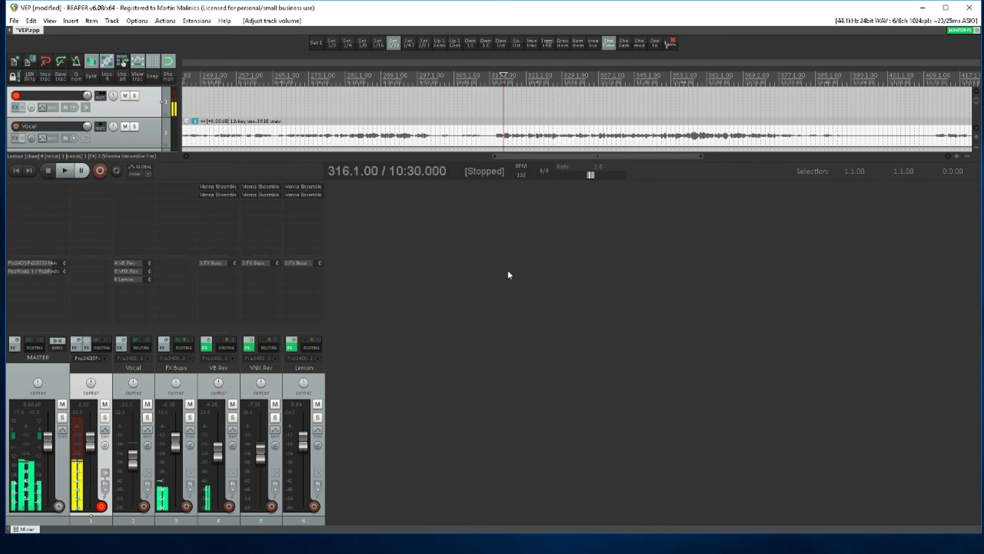